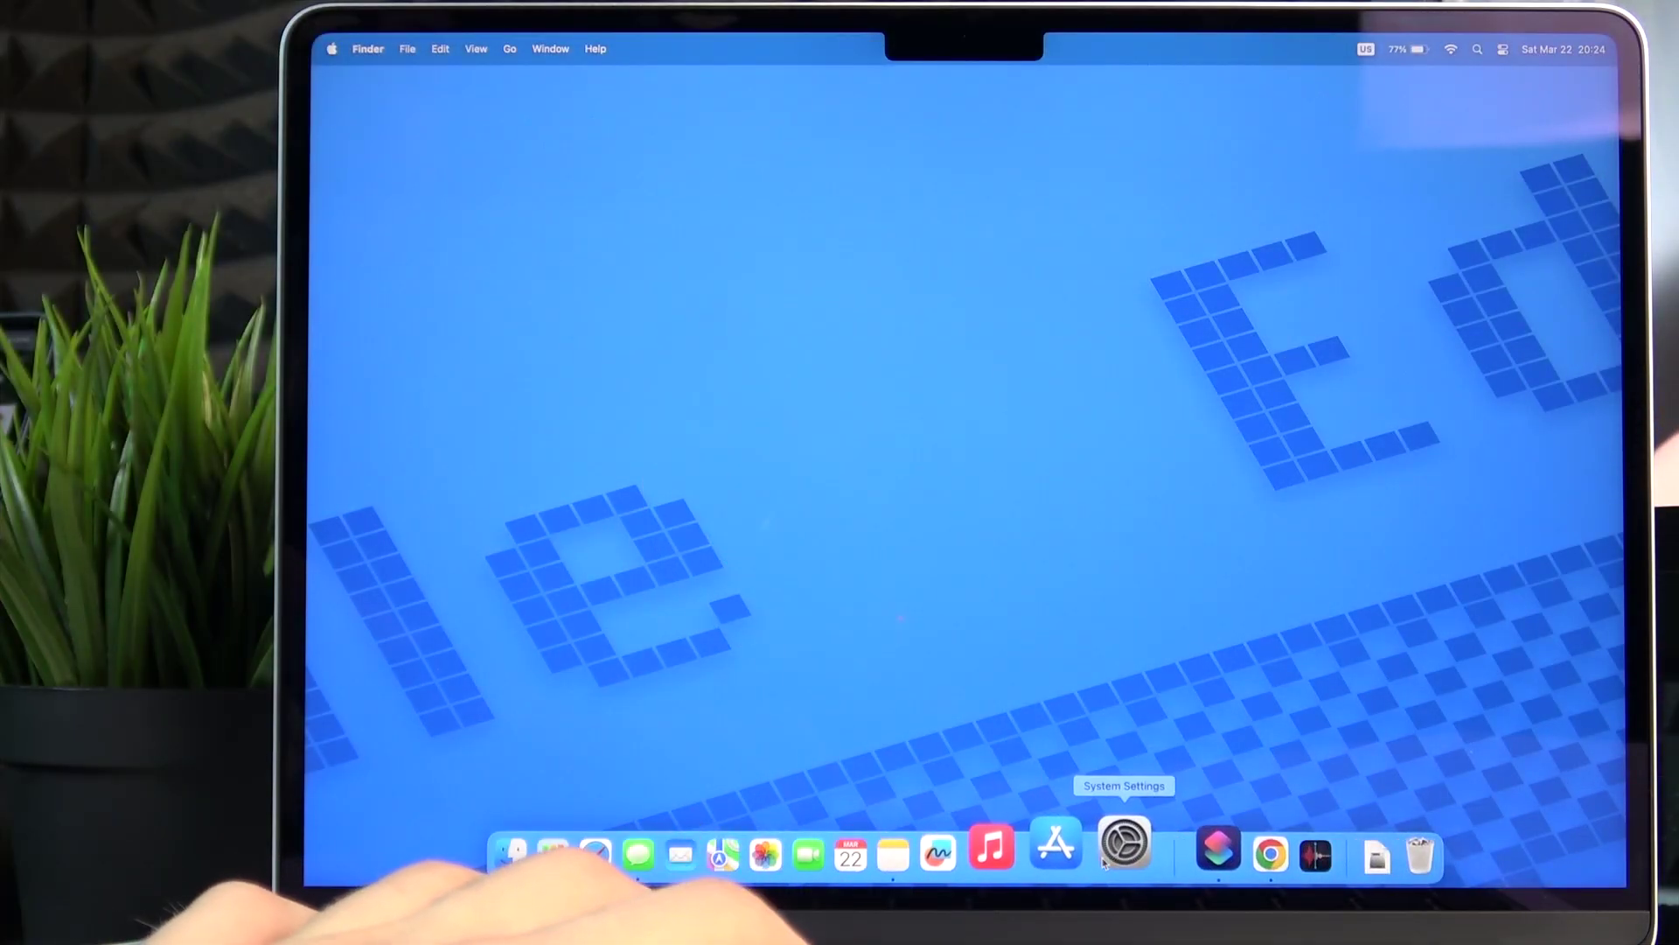
Launch System Settings from the Dock
left_click(1105, 859)
scroll(753, 644, "down", 5)
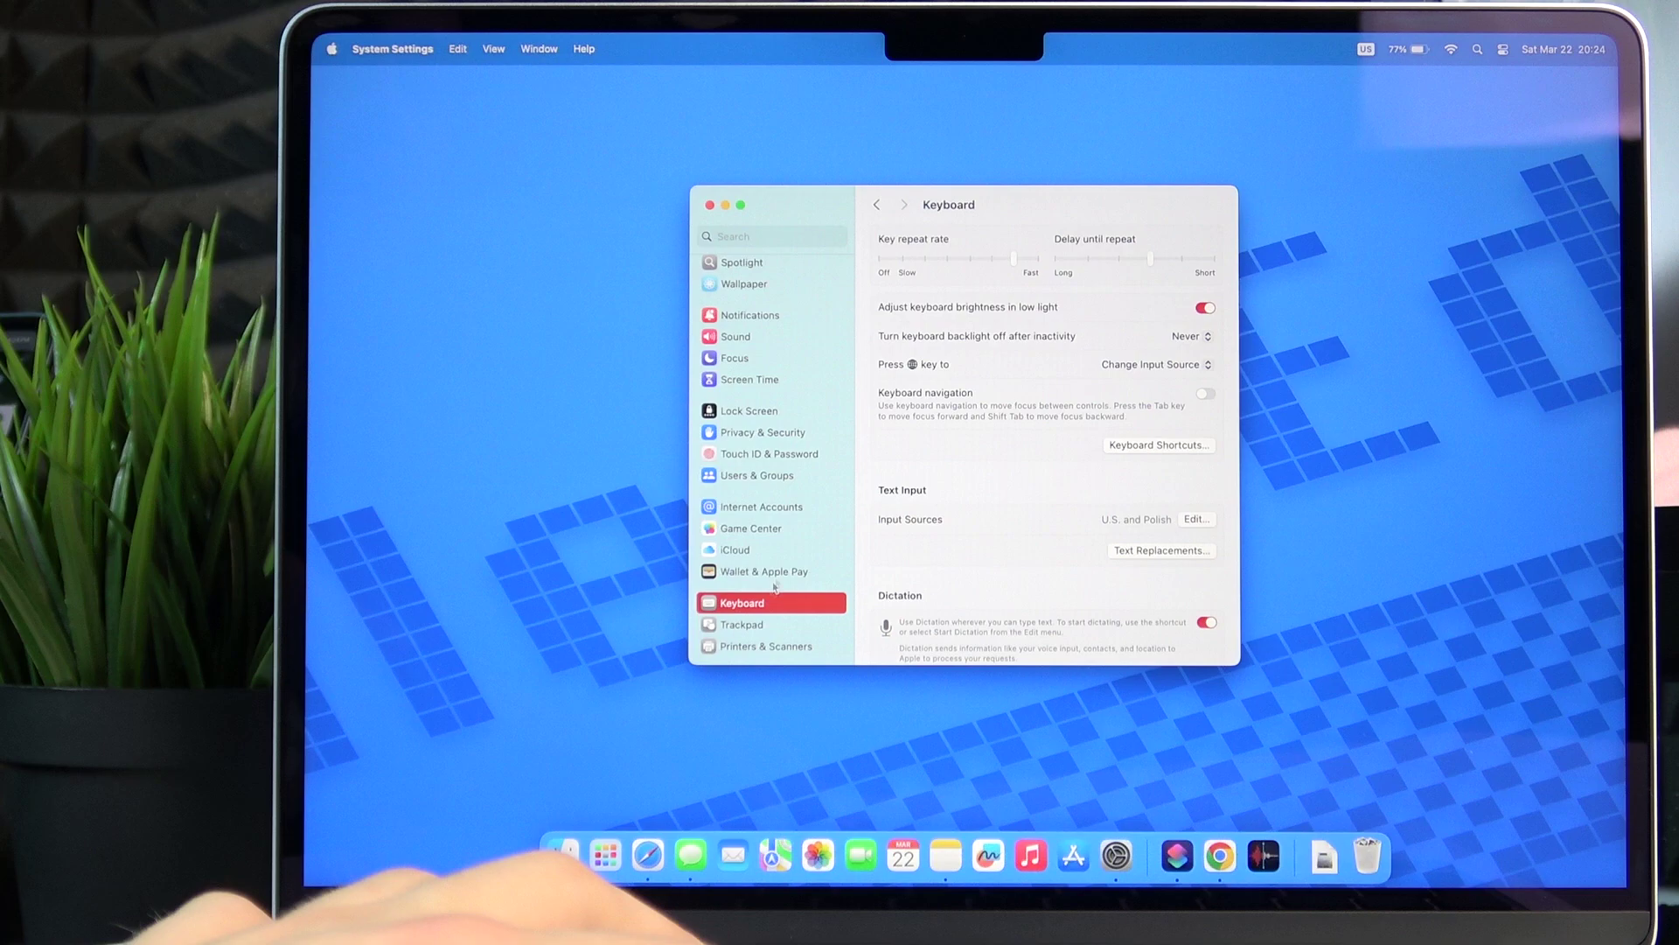
scroll(893, 492, "down", 2)
scroll(900, 488, "down", 3)
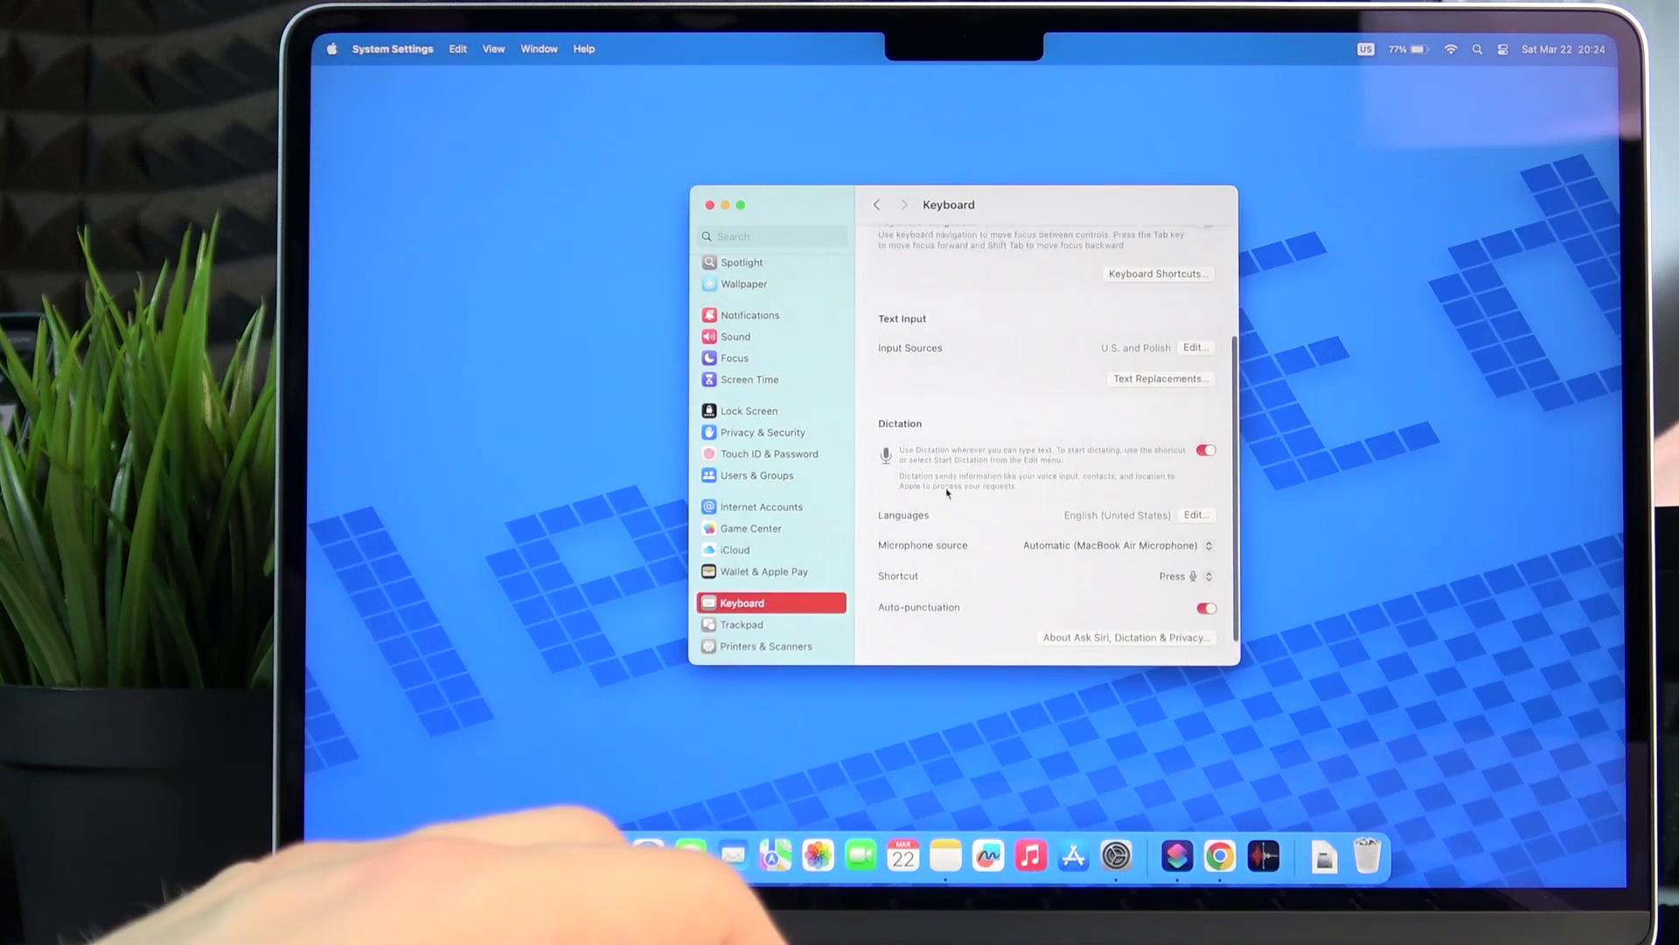
scroll(947, 491, "up", 1)
scroll(946, 491, "down", 1)
scroll(946, 491, "up", 2)
scroll(945, 490, "up", 2)
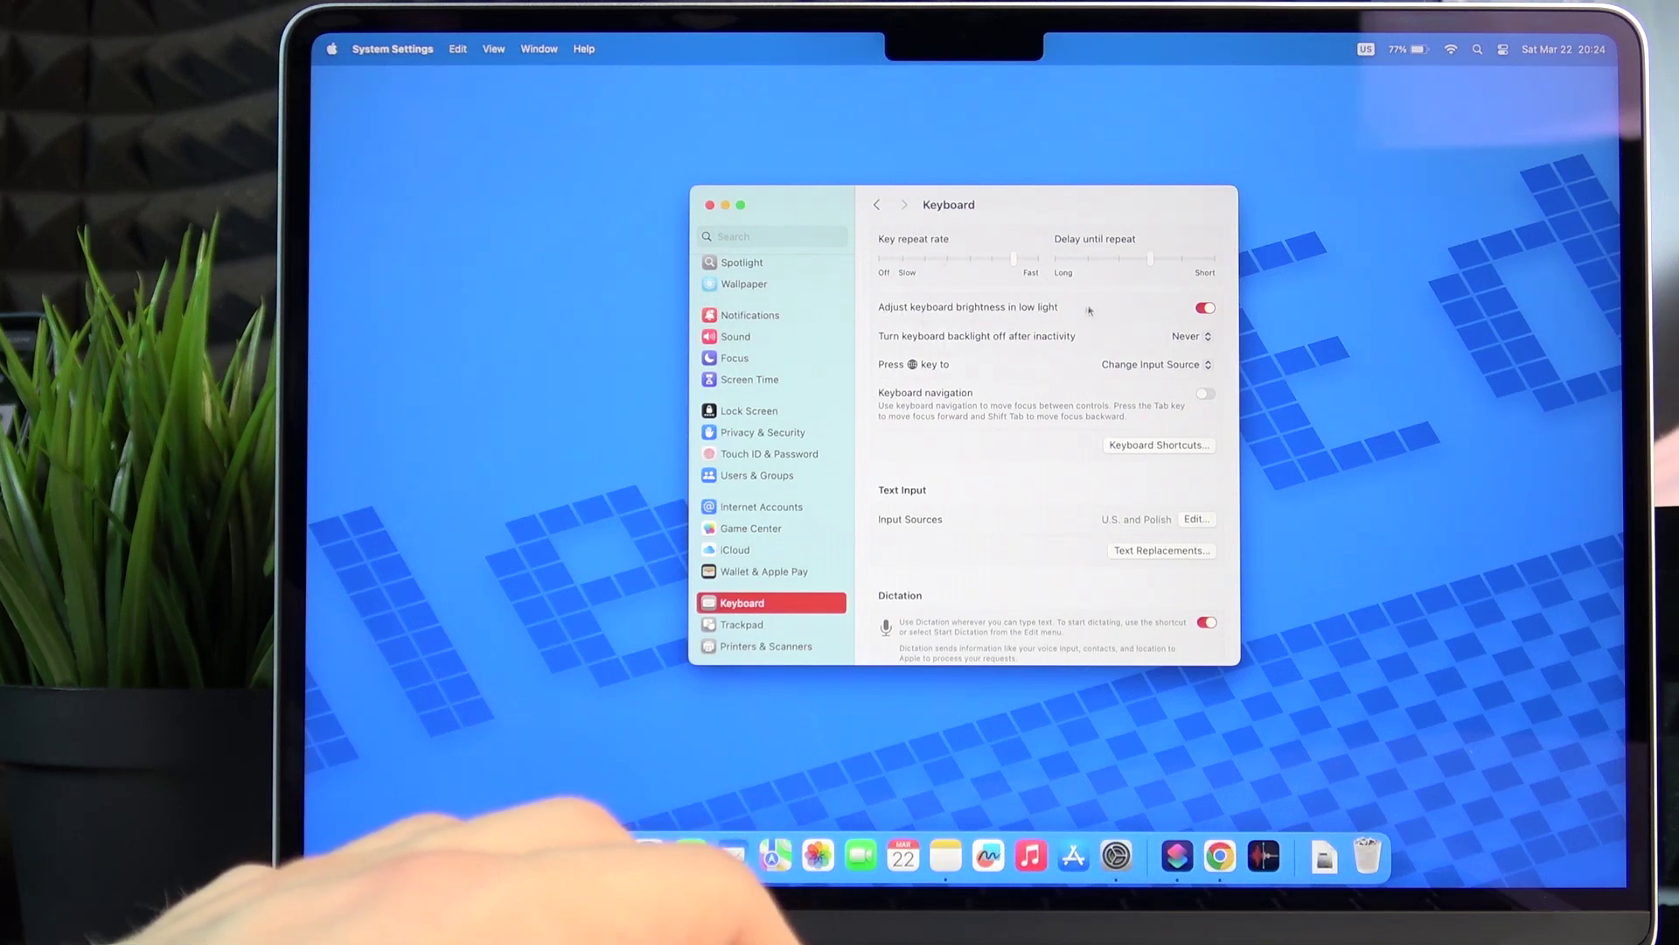
Turn off low-light auto-brightness, move the keyboard brightness slider, then turn auto-adjust back on
left_click(1205, 308)
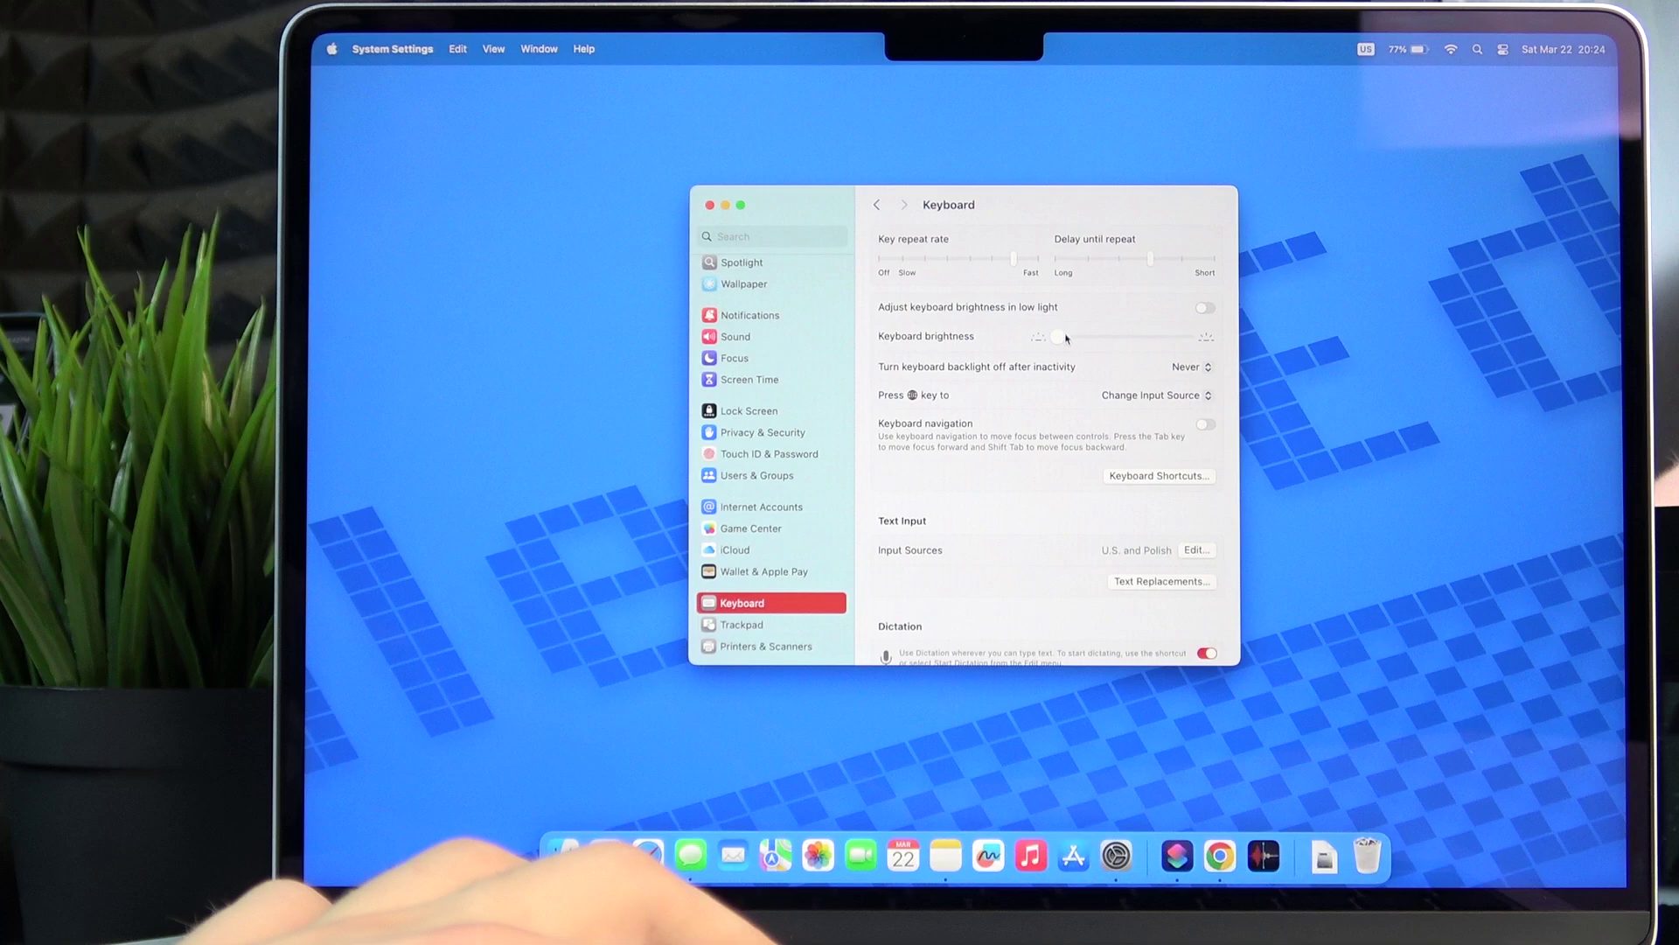
mouse_move(1066, 337)
left_mouse_down()
mouse_move(1260, 373)
mouse_move(1136, 337)
left_mouse_up()
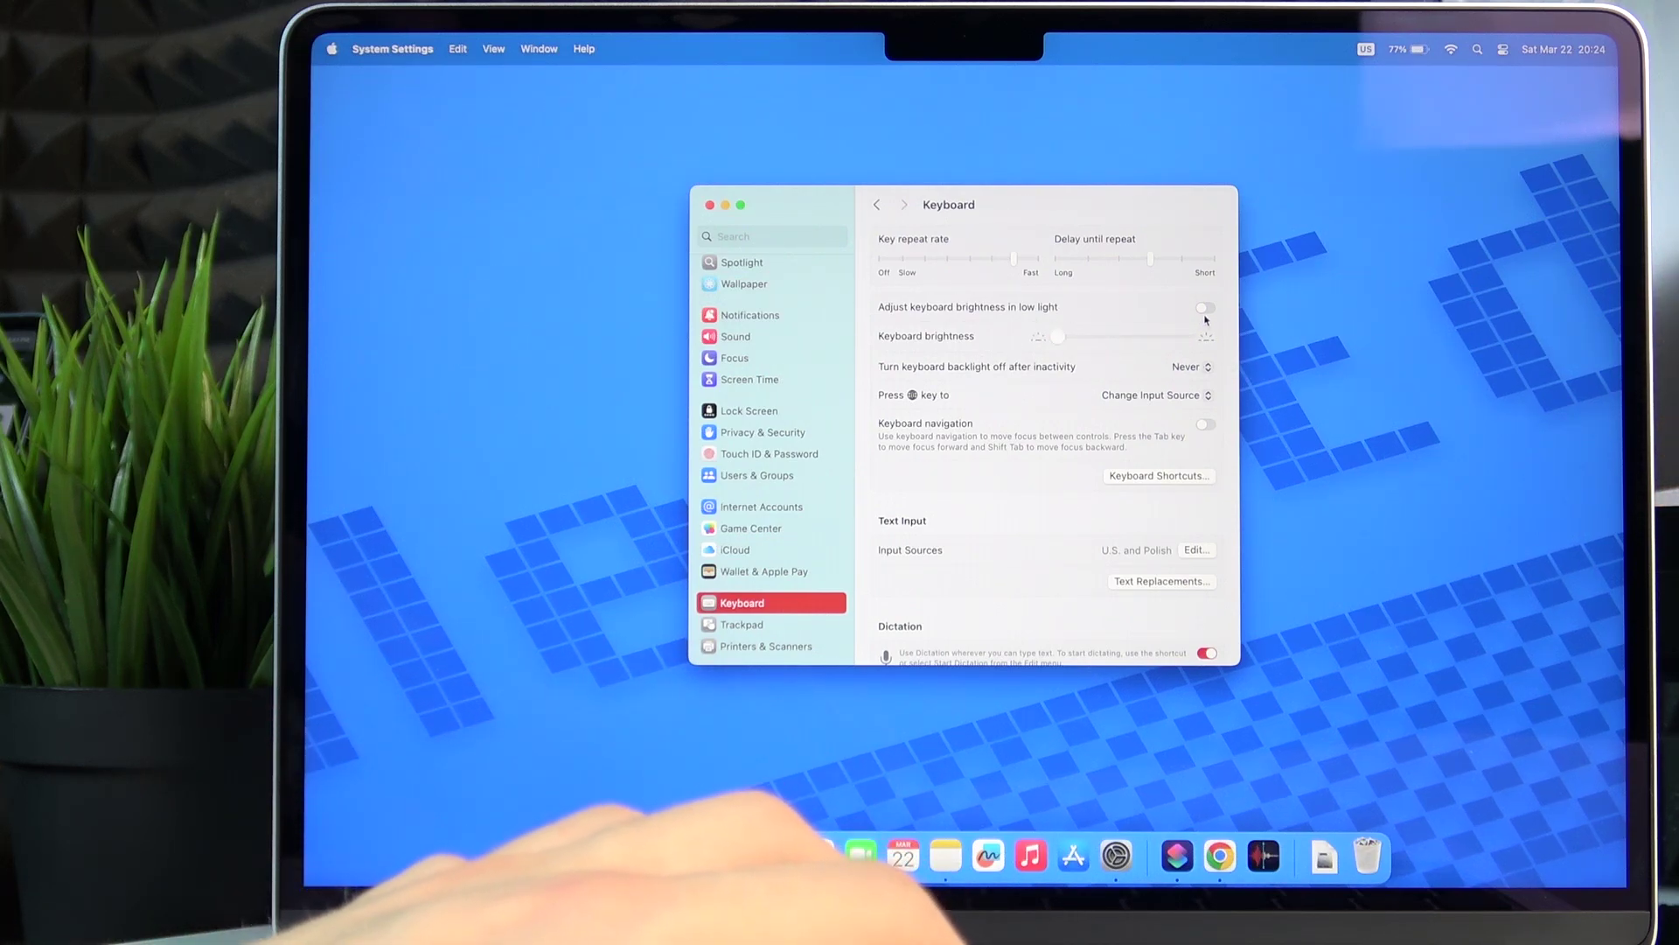
left_click(1205, 308)
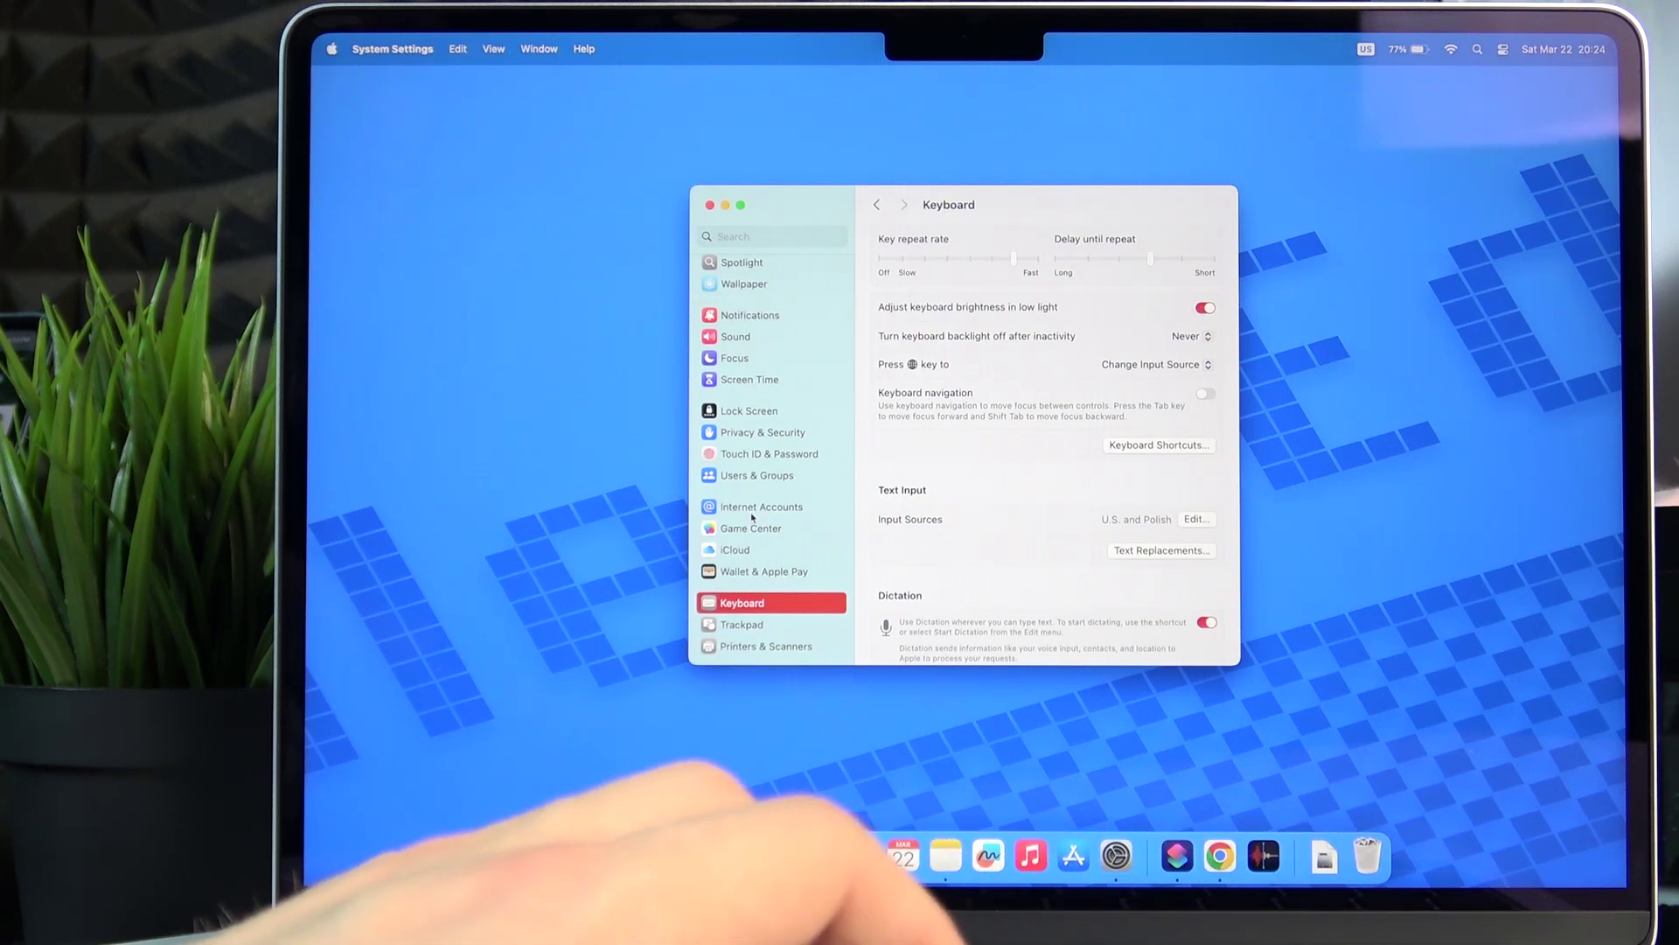
scroll(752, 516, "up", 2)
scroll(752, 515, "up", 3)
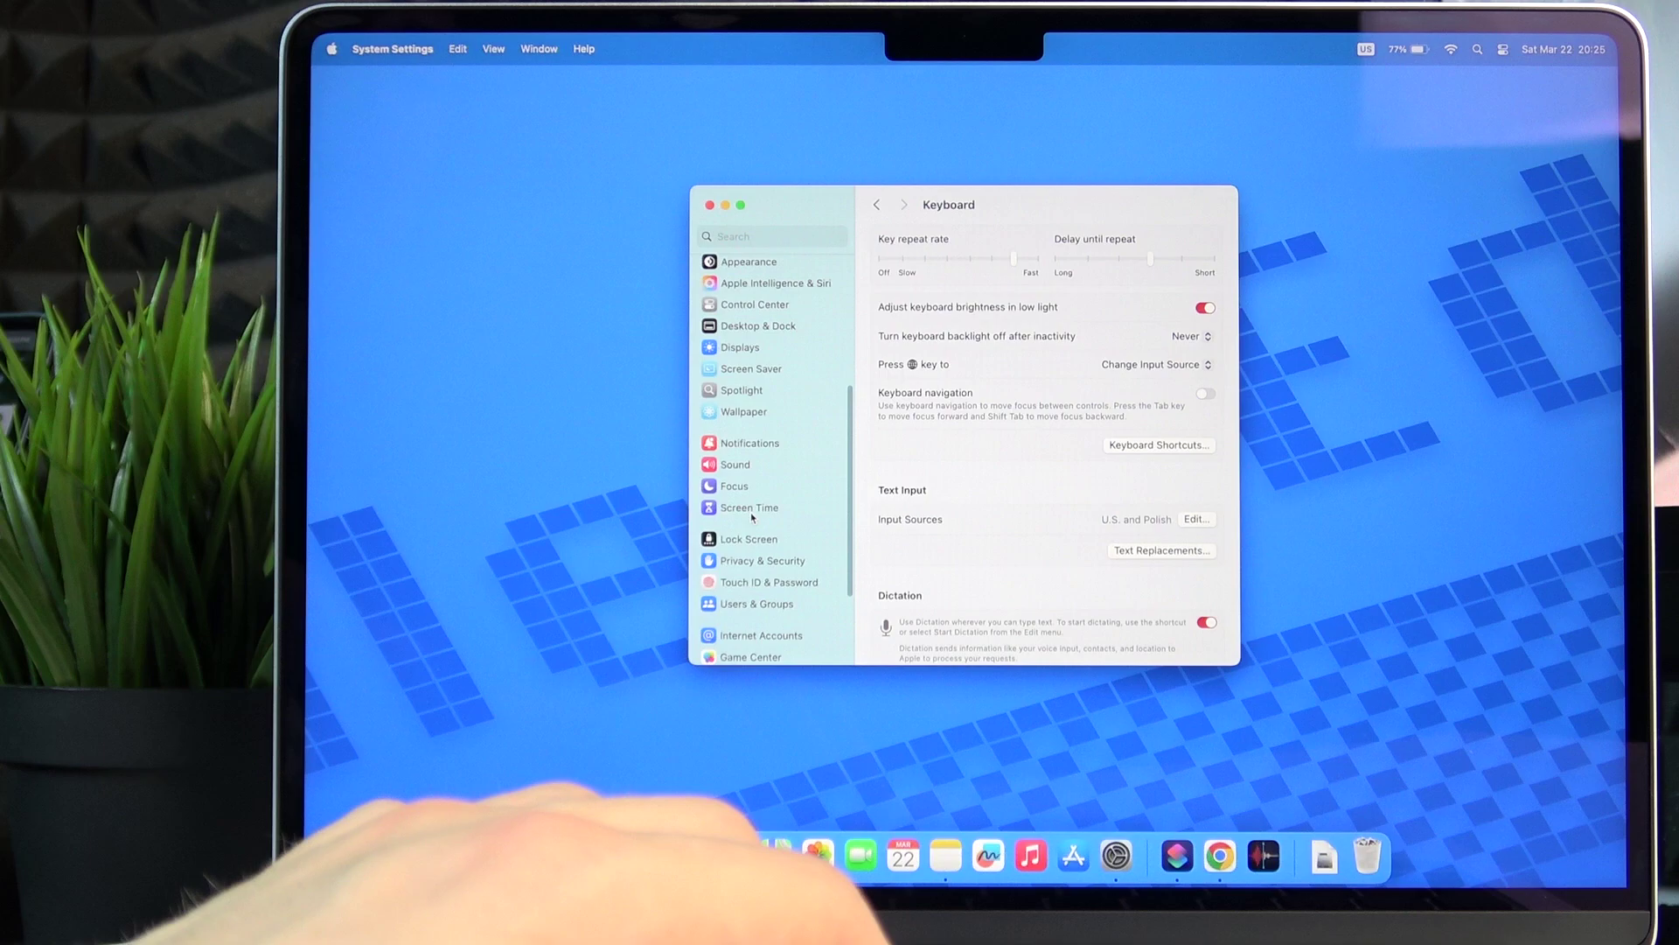
scroll(751, 517, "up", 2)
scroll(748, 395, "up", 1)
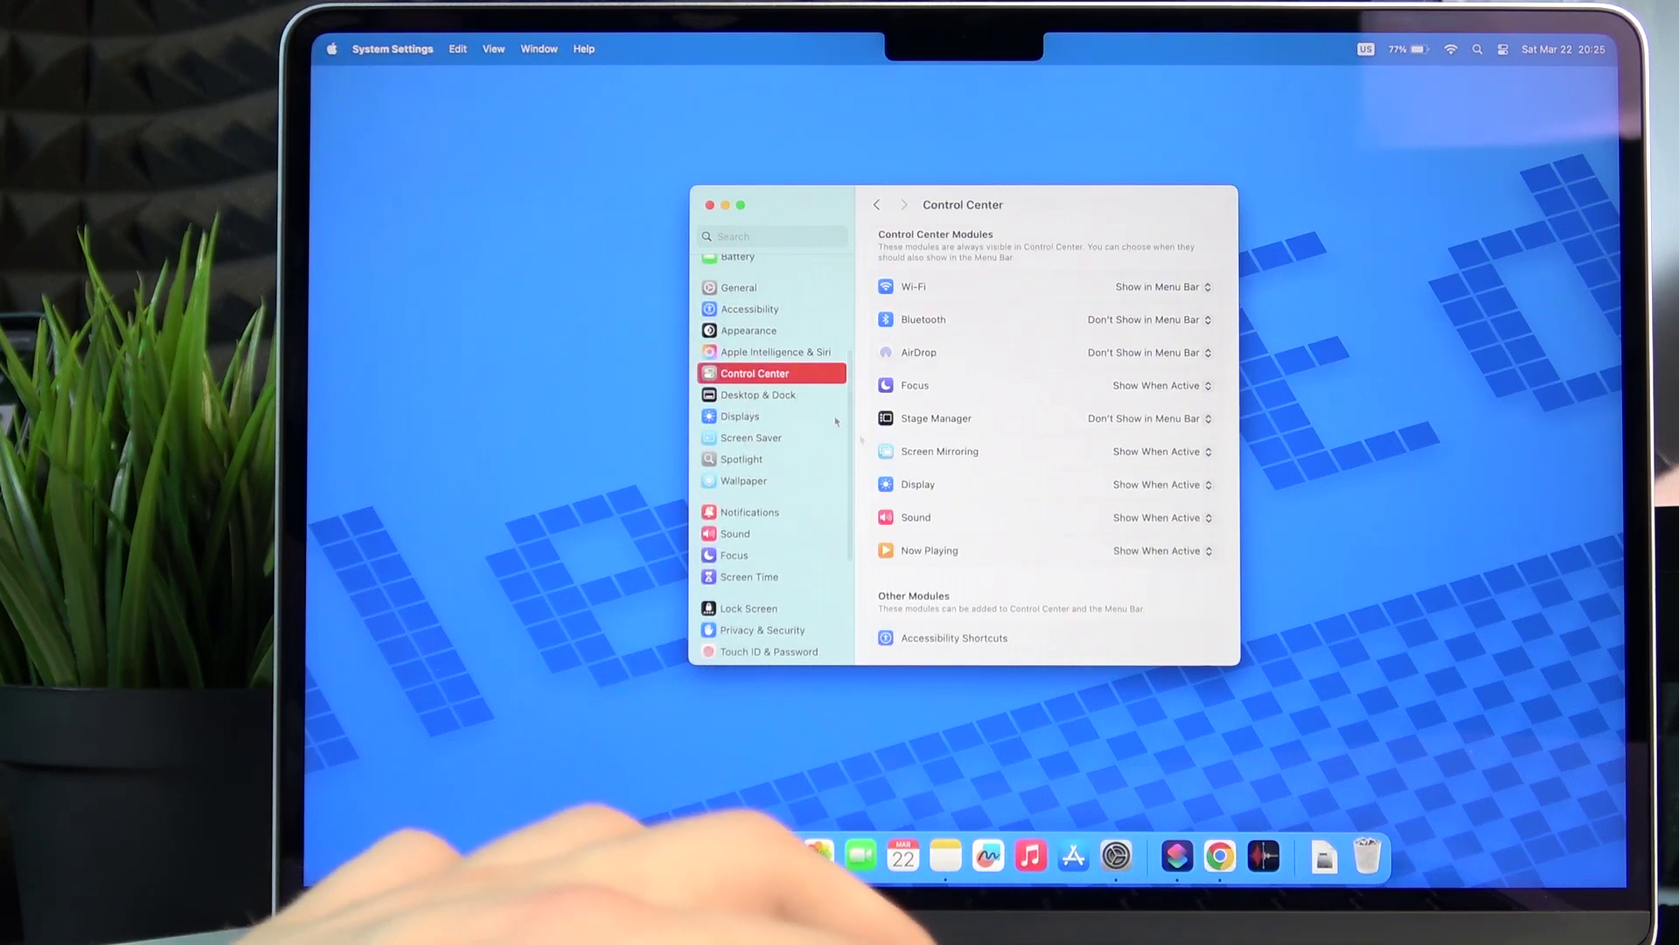
scroll(938, 487, "down", 3)
scroll(942, 492, "down", 5)
scroll(941, 492, "down", 3)
scroll(942, 493, "up", 2)
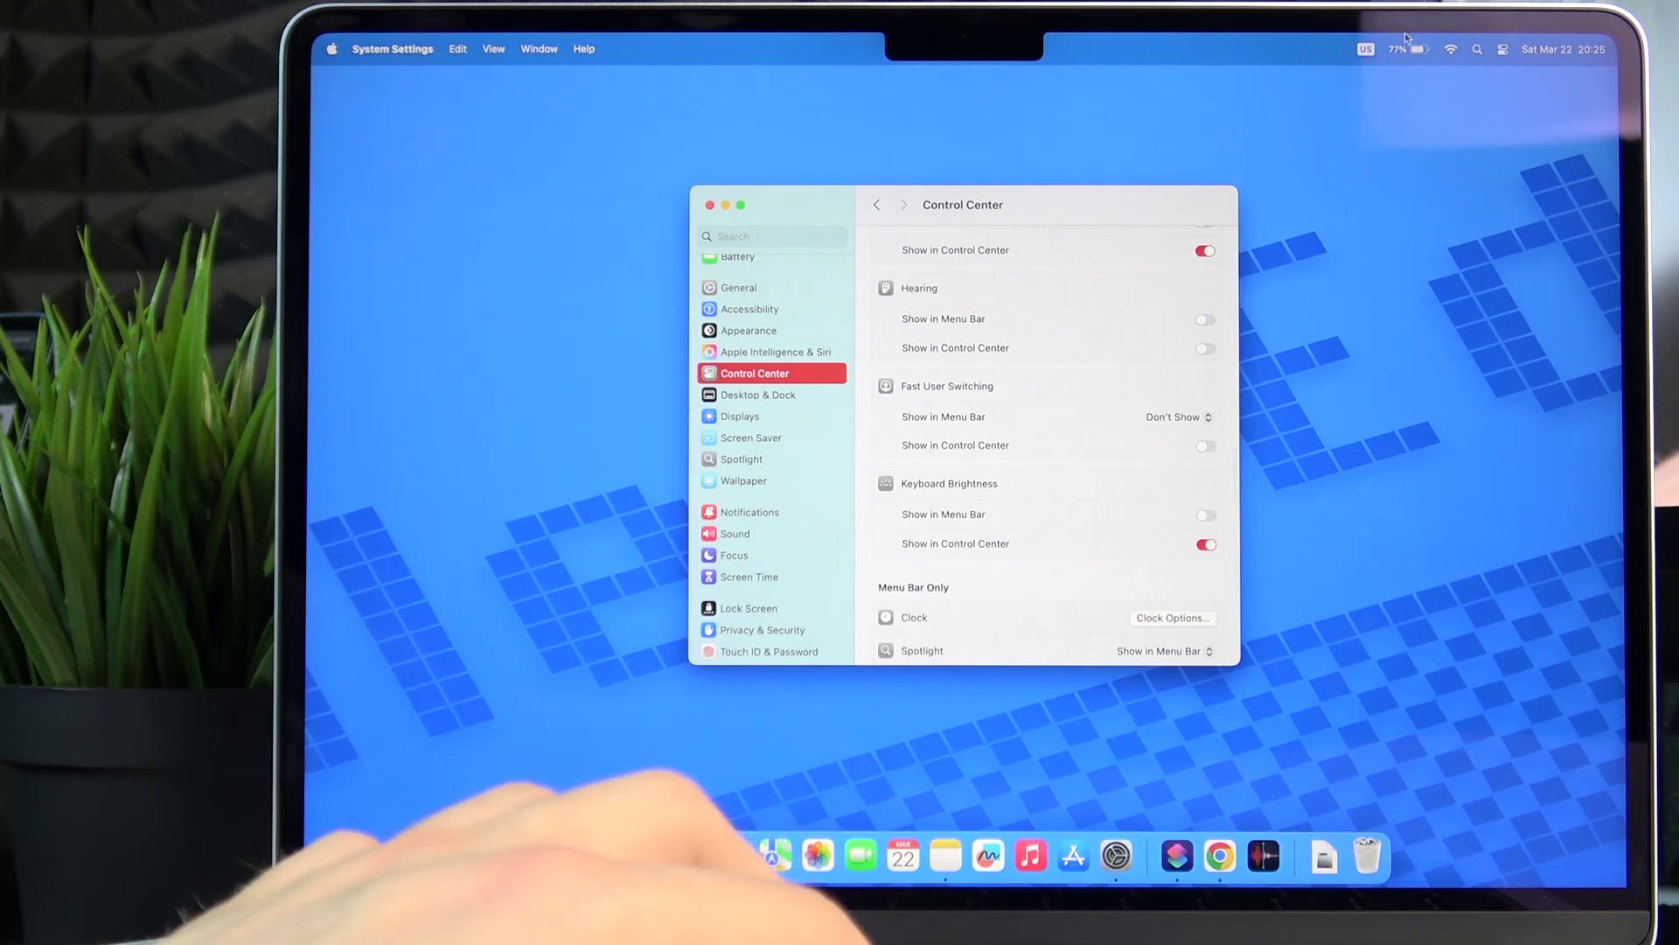
Open Control Center from the menu bar and expand the Keyboard Brightness module
left_click(1505, 49)
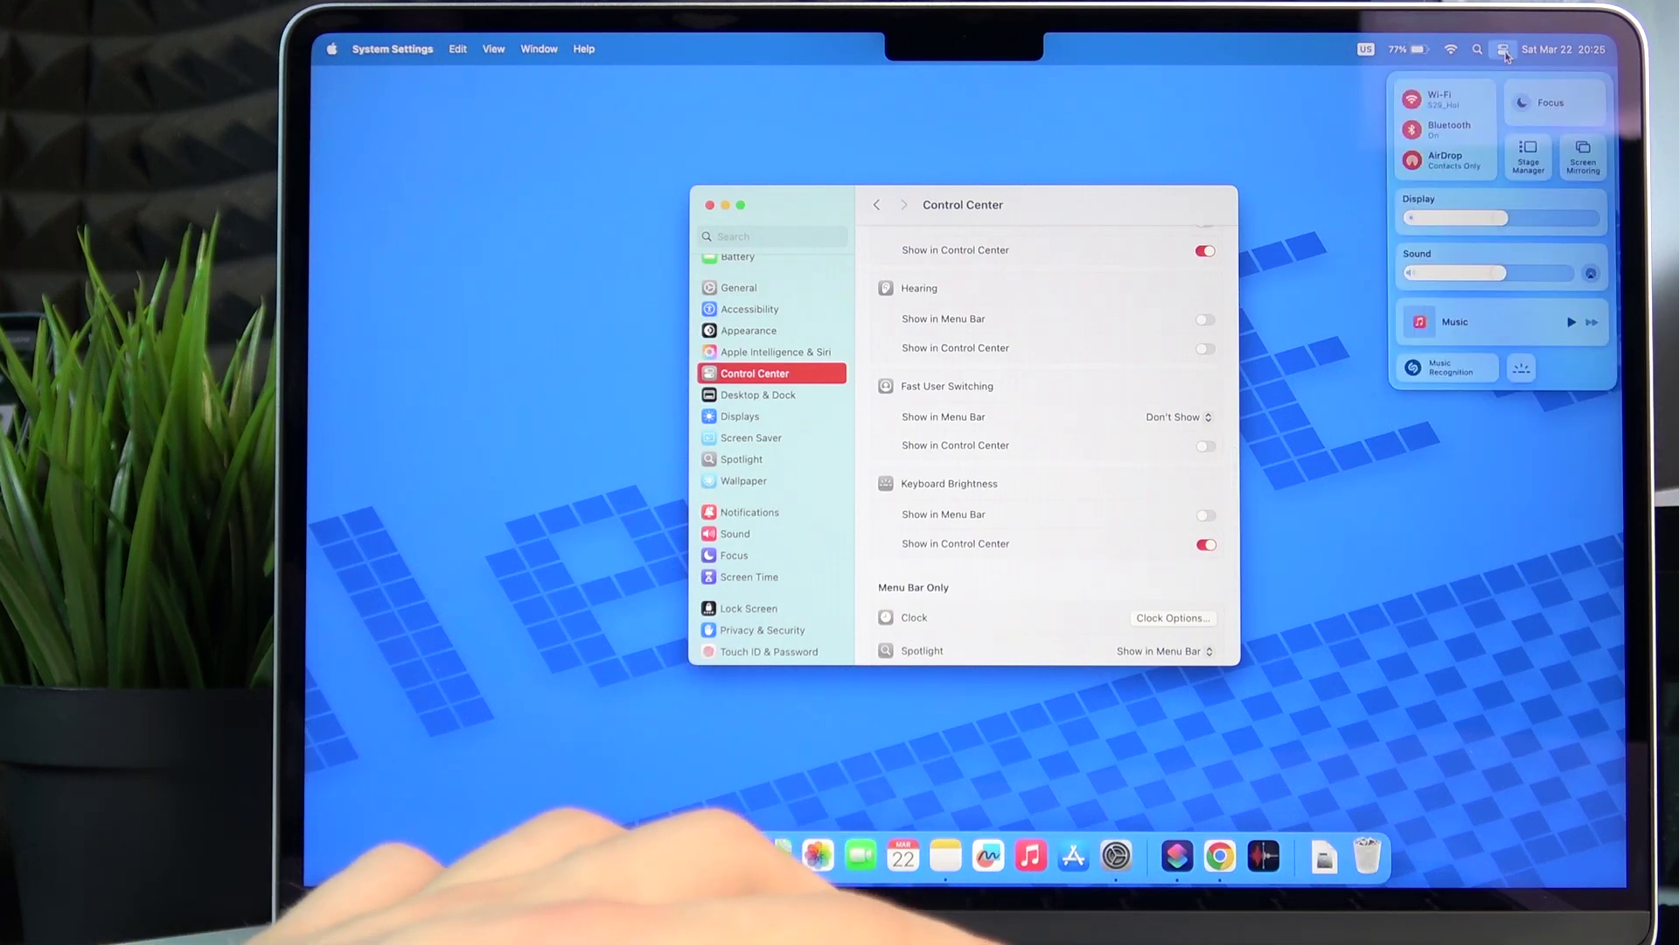
left_click(1527, 374)
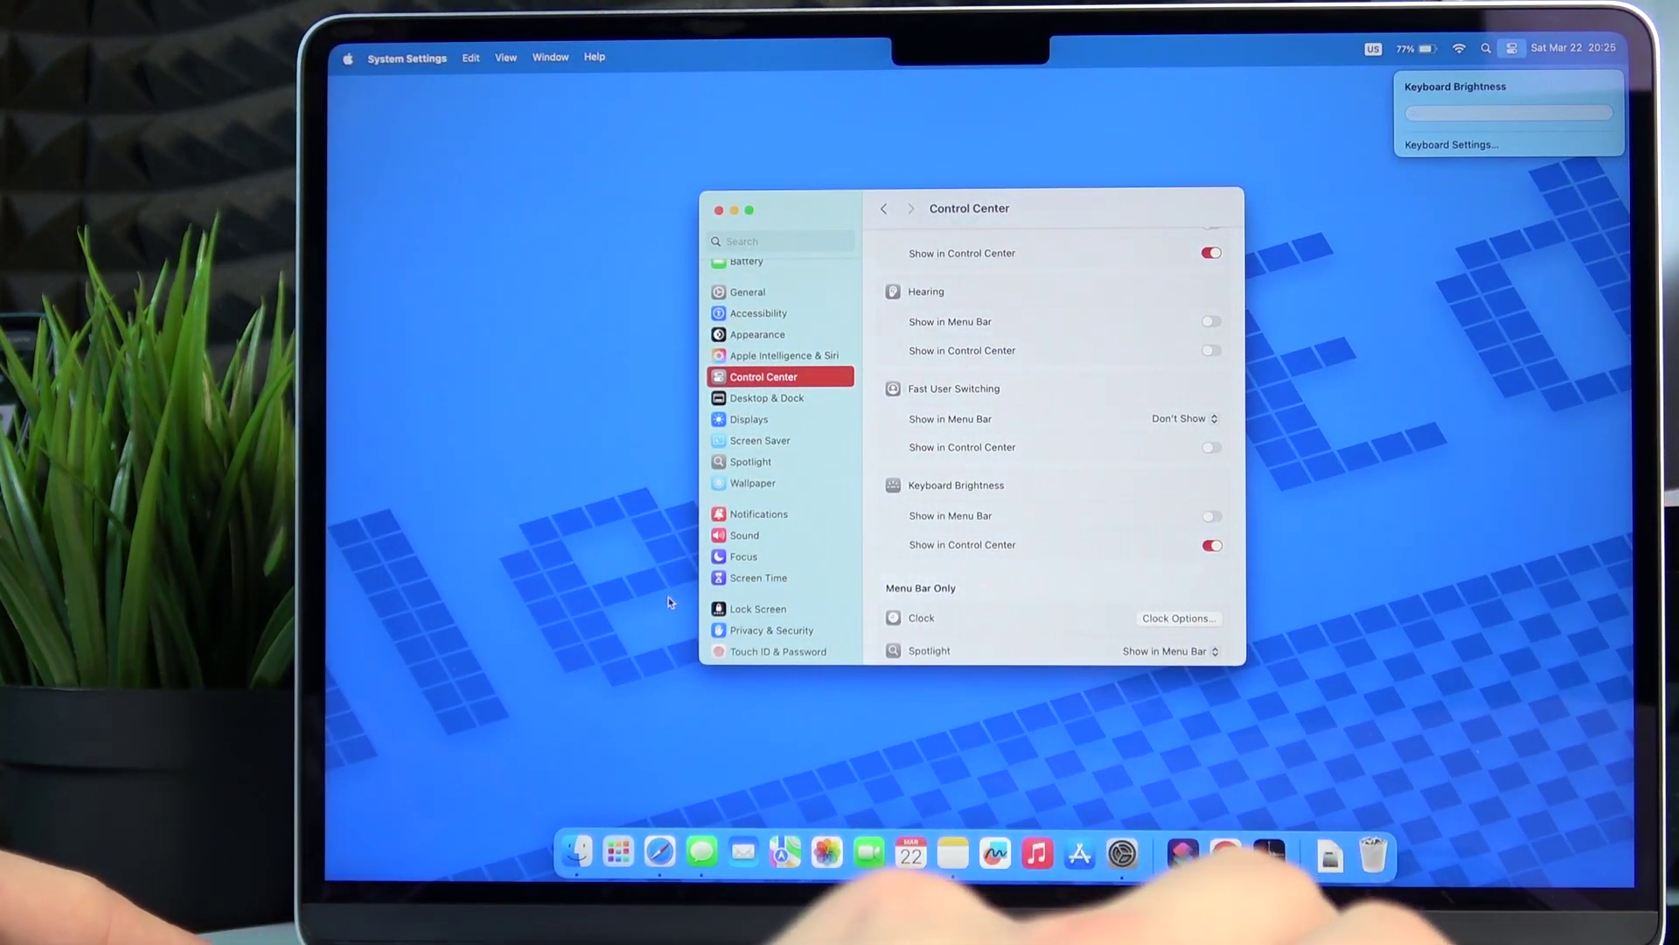
scroll(826, 621, "down", 3)
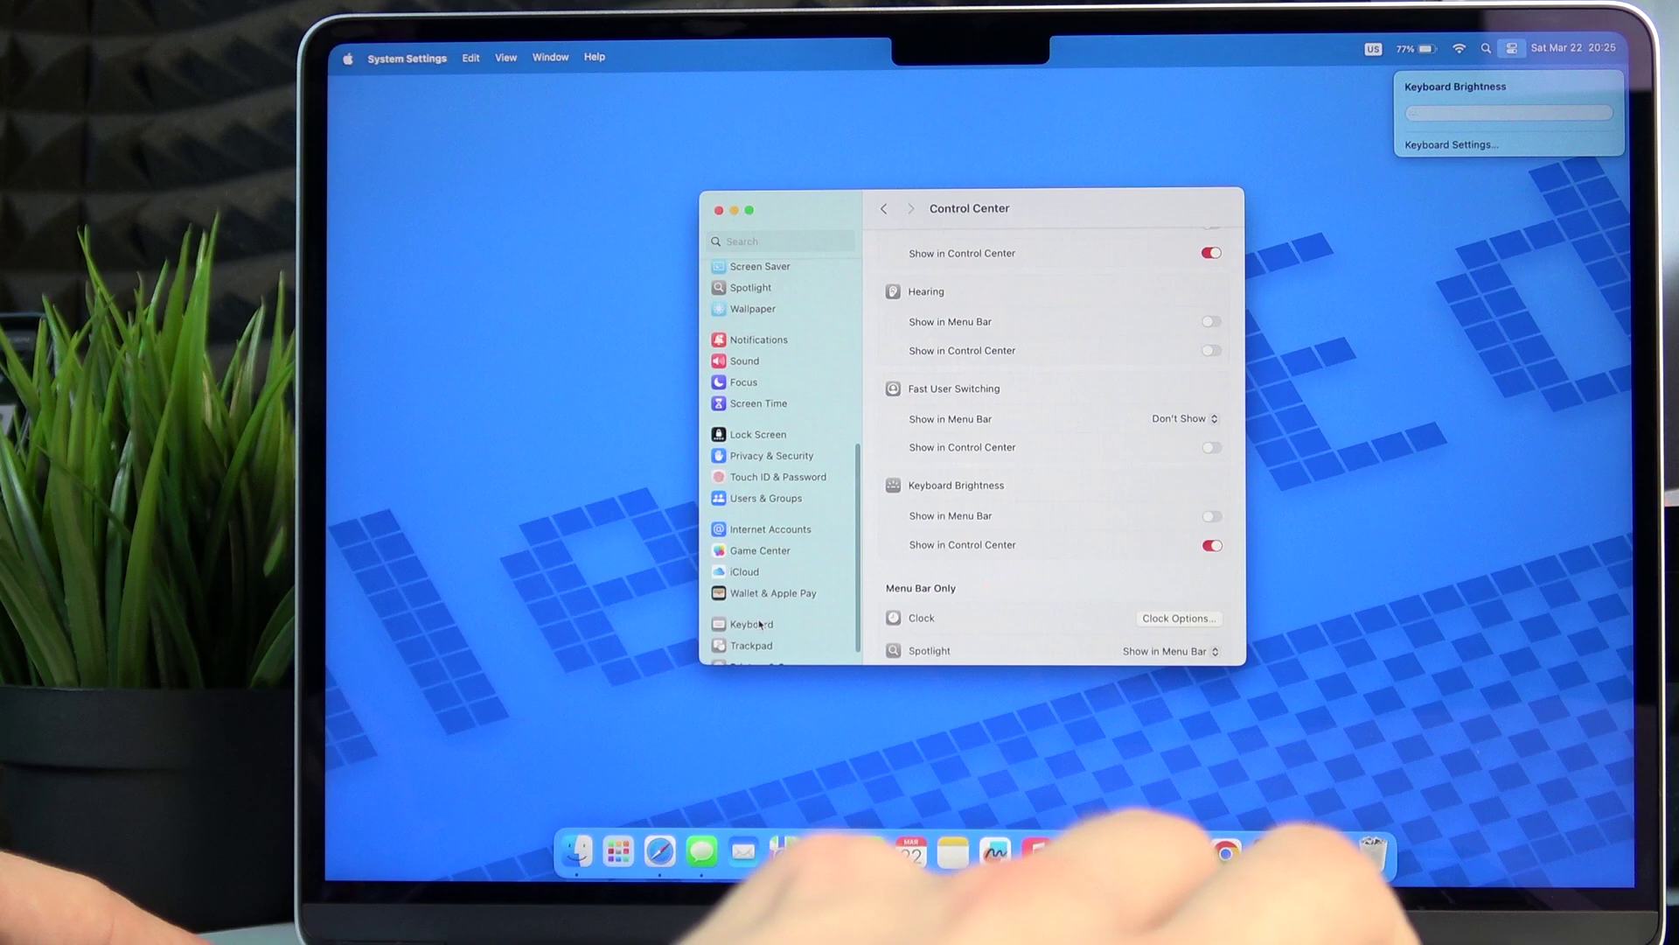
Go back to the Keyboard page and switch off 'Adjust keyboard brightness in low light'
left_click(760, 625)
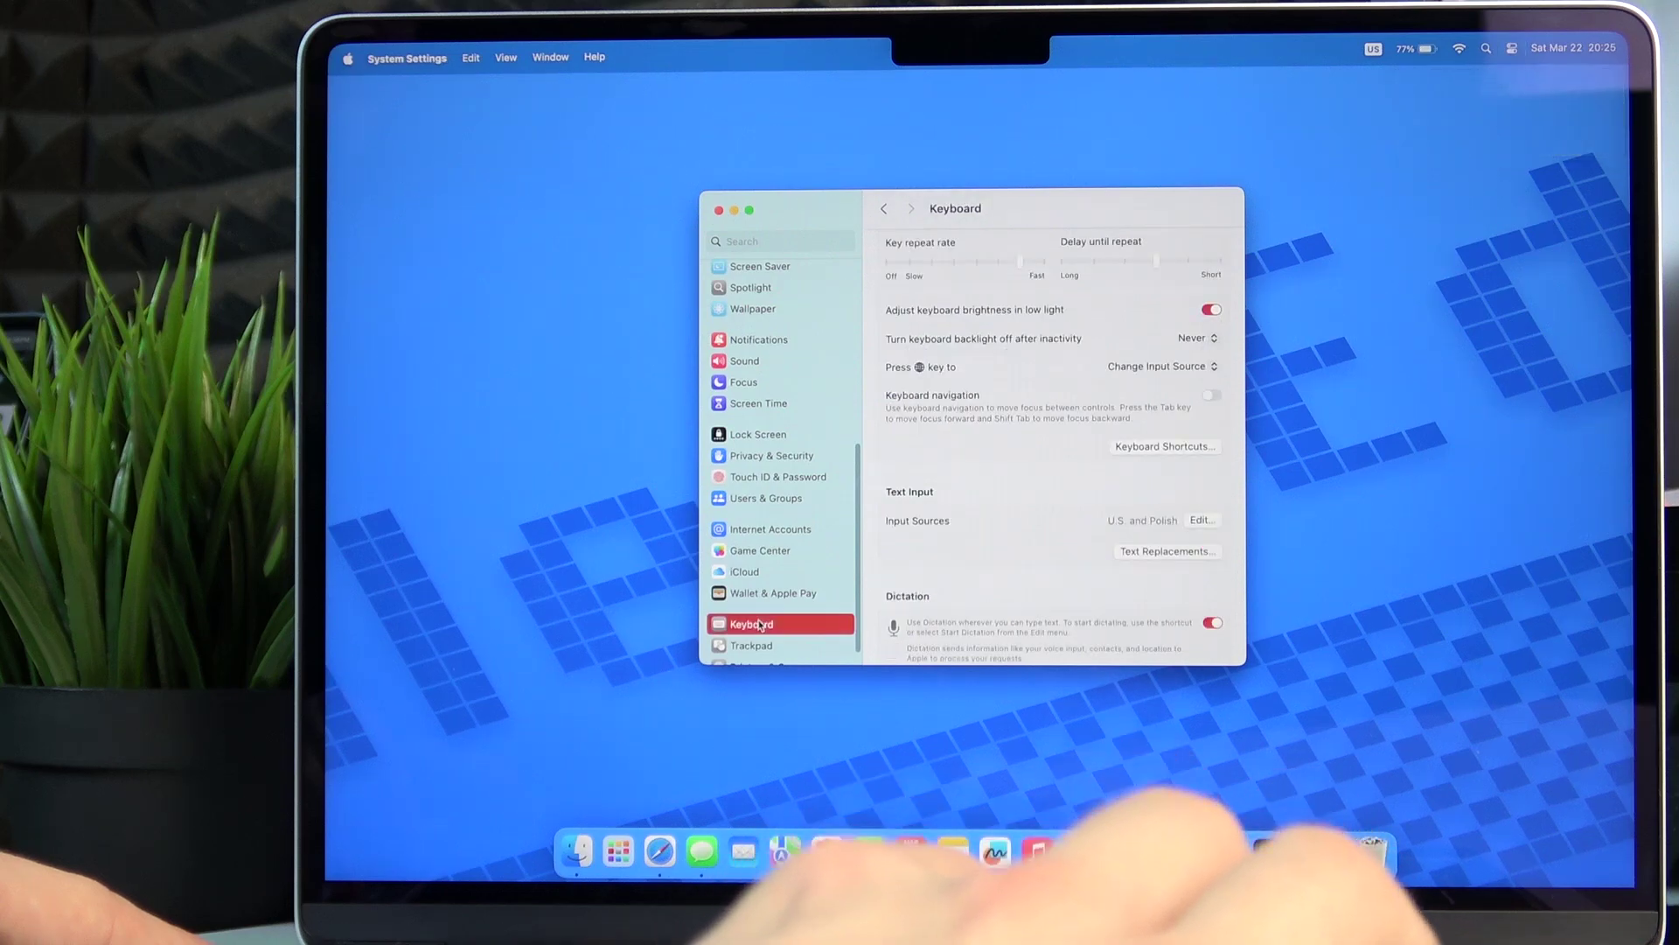
left_click(1211, 312)
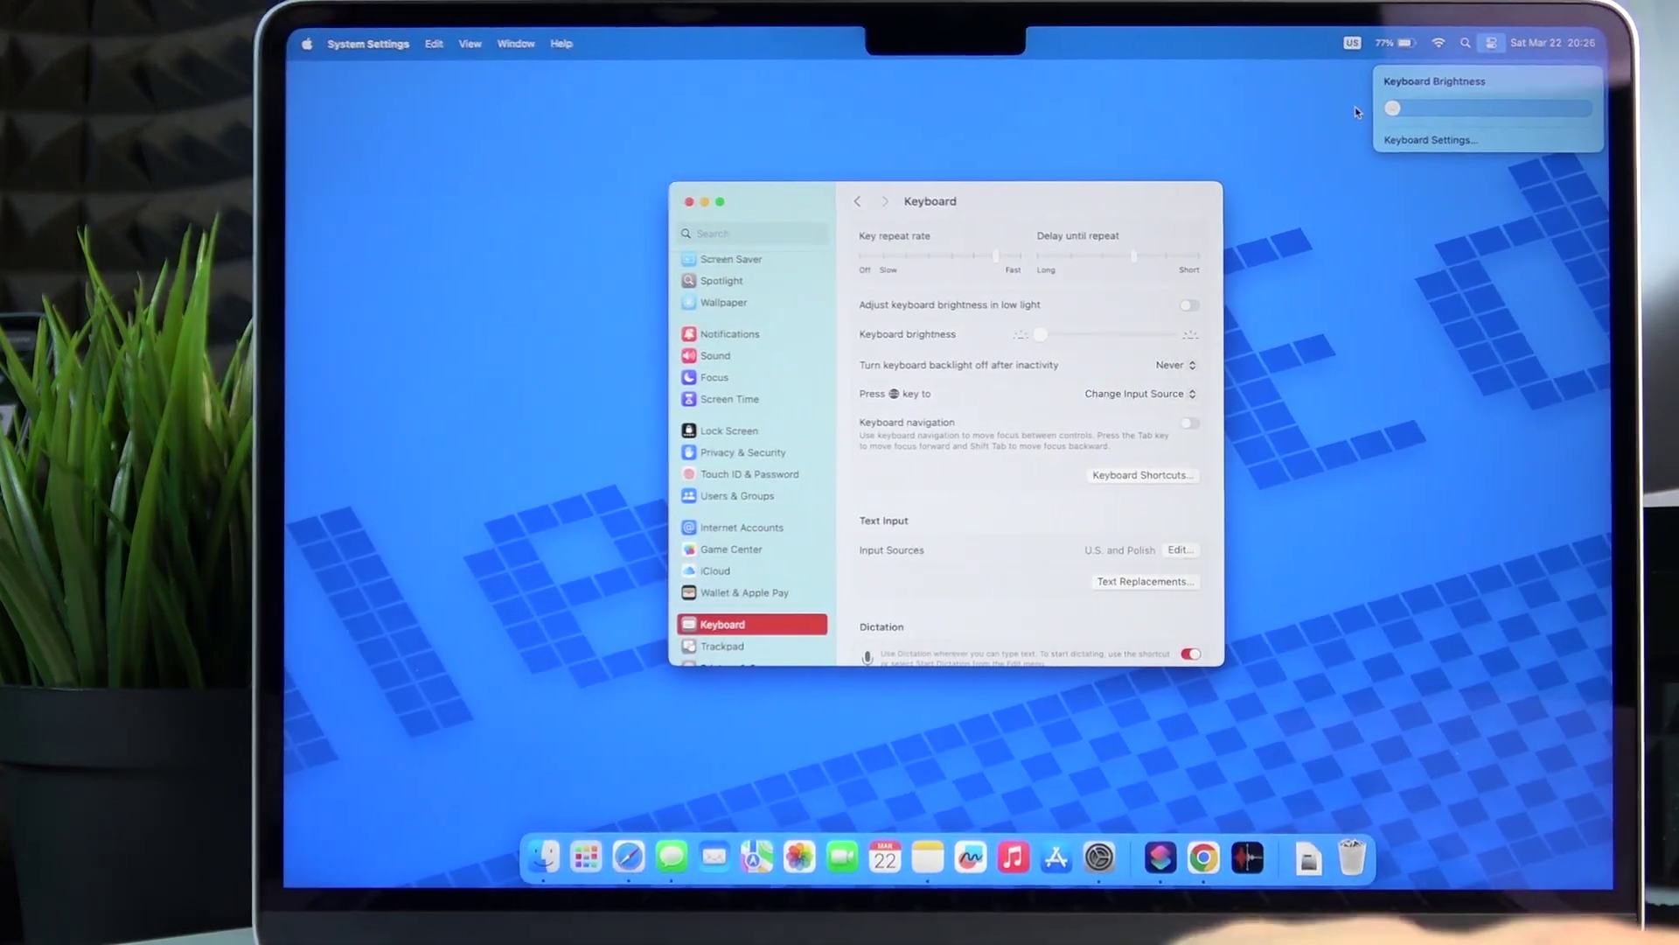
left_click(1359, 199)
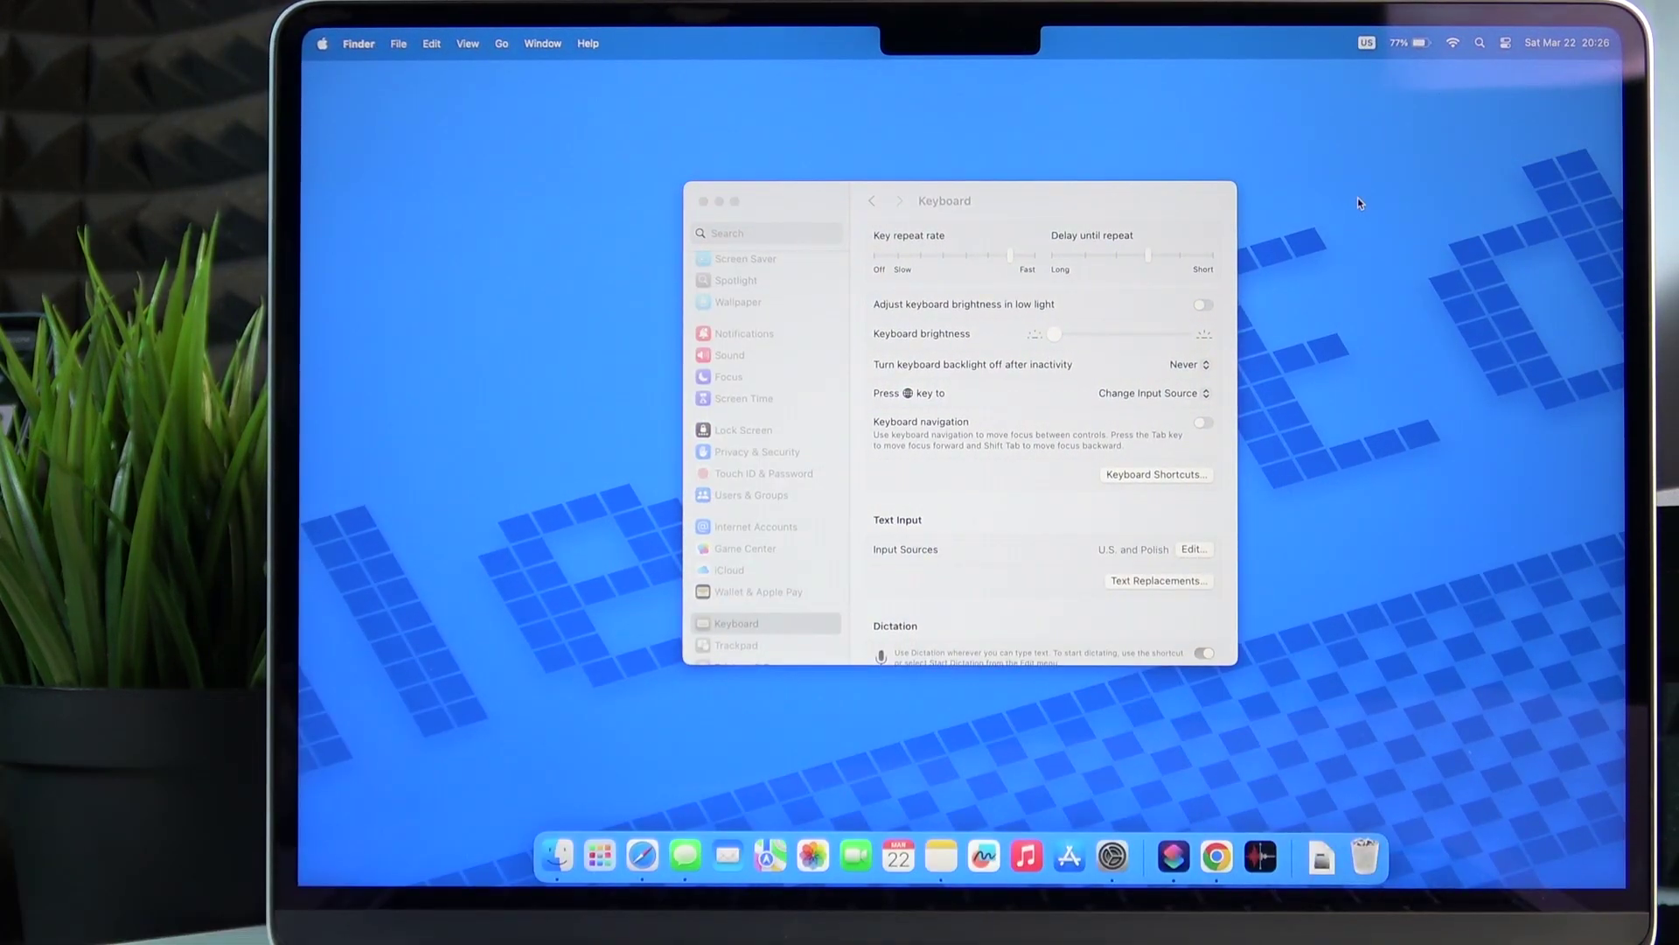